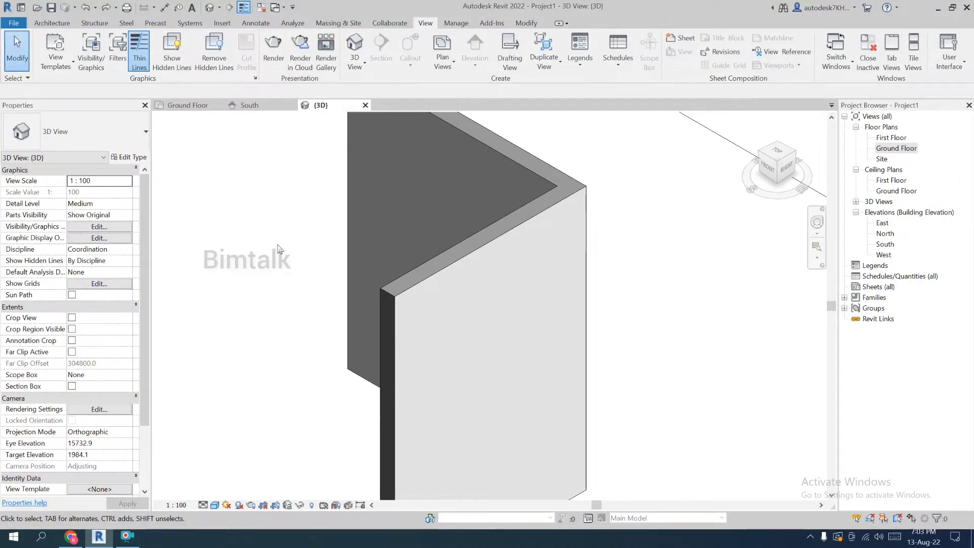
Inspect the Generic - 200mm wall's layer structure in its type properties without changing it.
{"action": "left_click", "coordinate": [403, 288]}
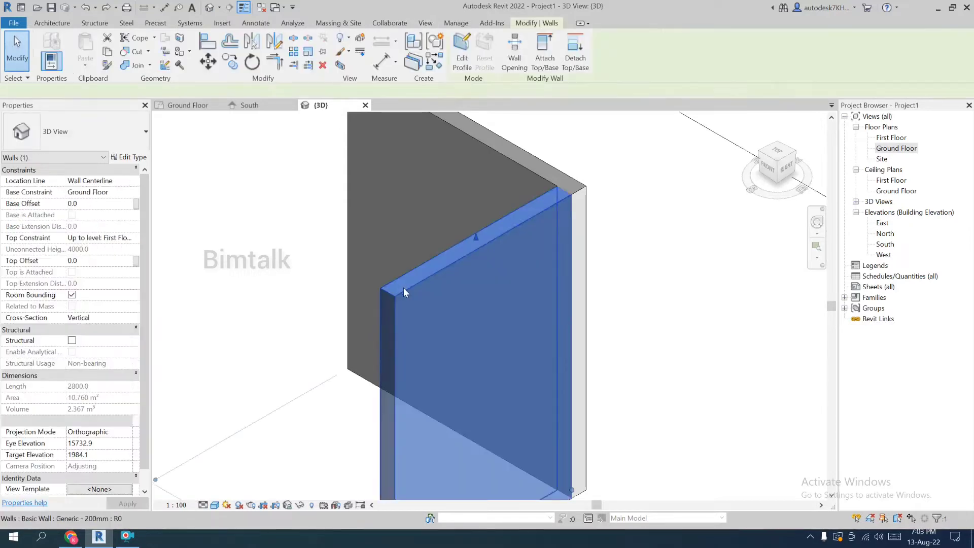
{"action": "left_click", "coordinate": [130, 156]}
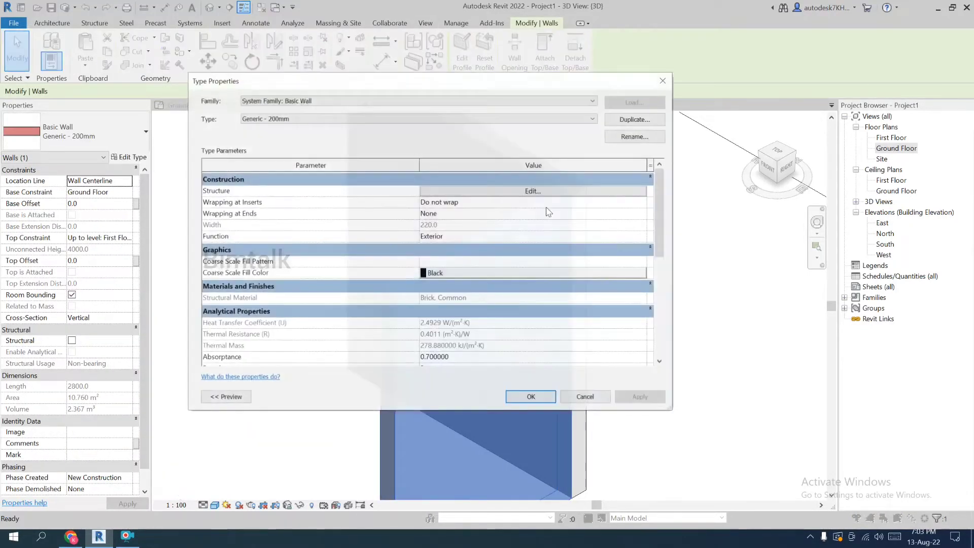
{"action": "left_click", "coordinate": [389, 165]}
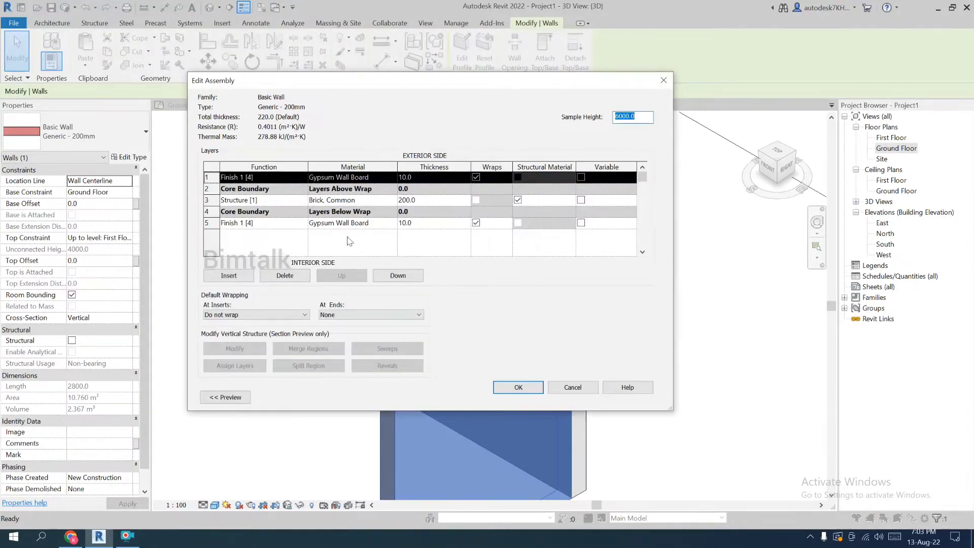
{"action": "left_click", "coordinate": [583, 388]}
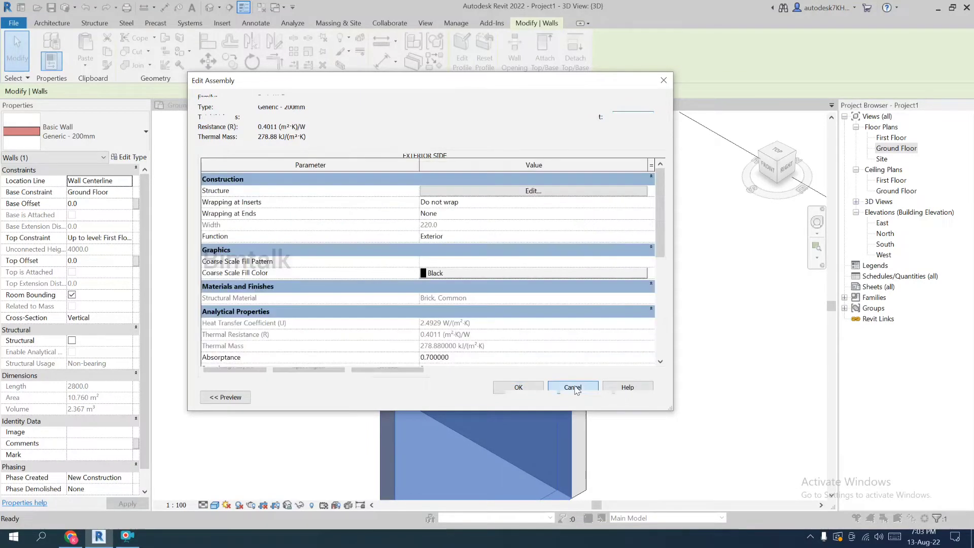
{"action": "left_click", "coordinate": [580, 397]}
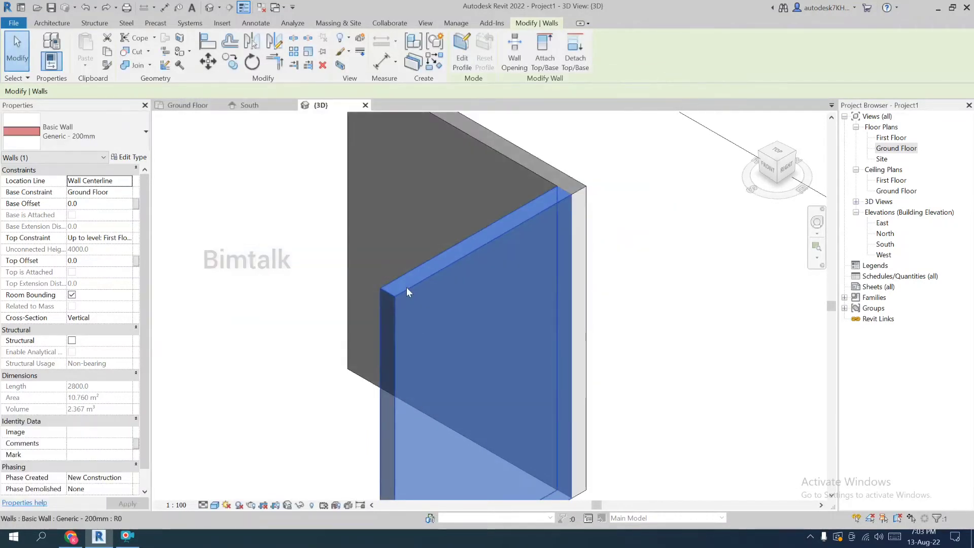
Create Parts from the wall, then inspect the gypsum board and brick core parts.
{"action": "left_click", "coordinate": [413, 61]}
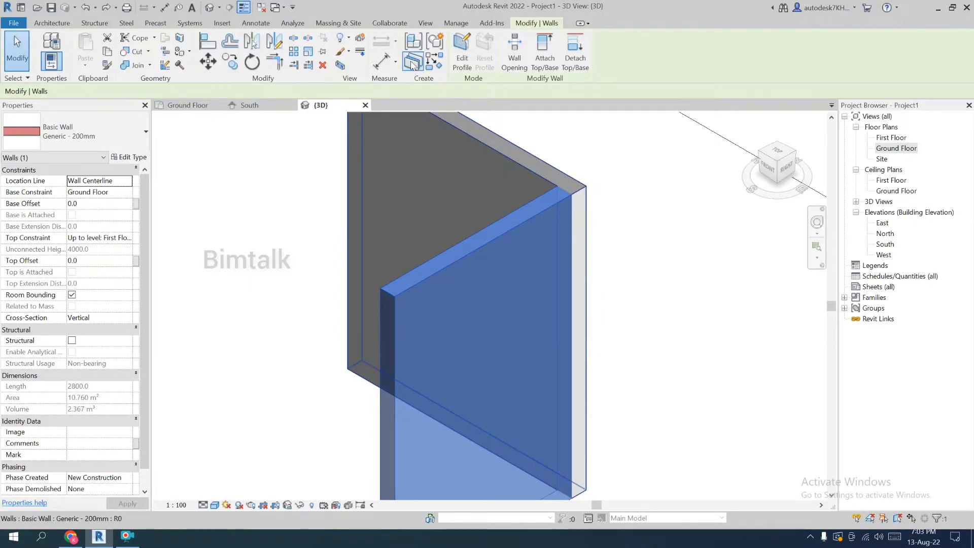
{"action": "left_click", "coordinate": [693, 219]}
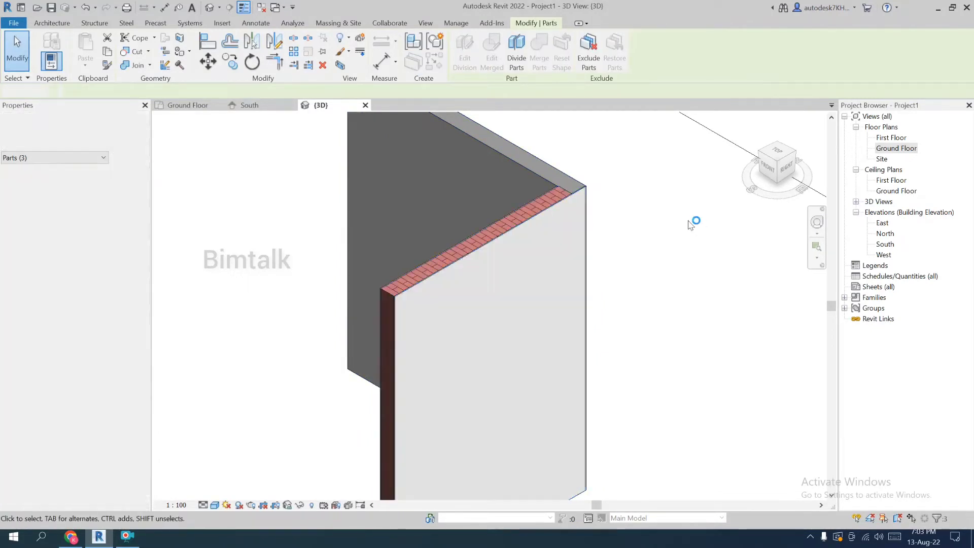
{"action": "left_click", "coordinate": [416, 296]}
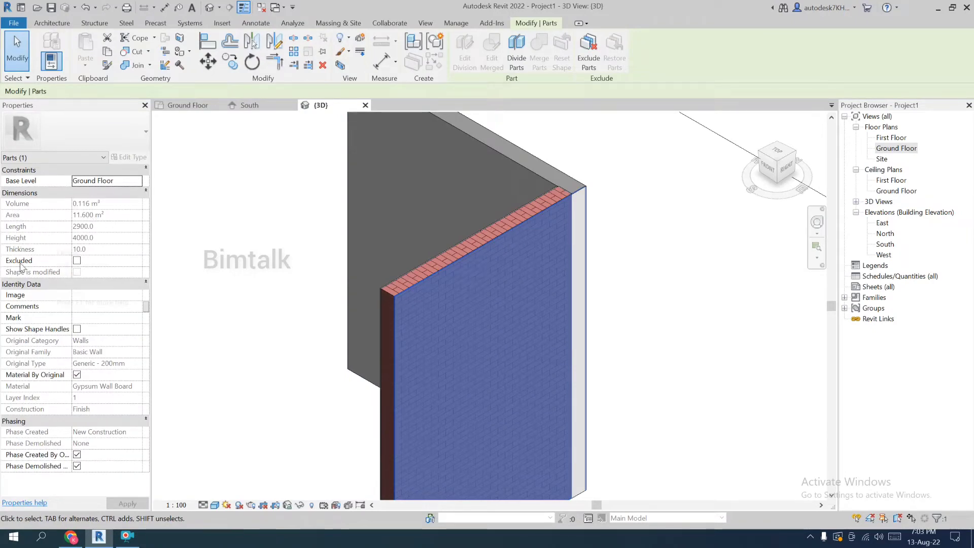
{"action": "left_click", "coordinate": [477, 247]}
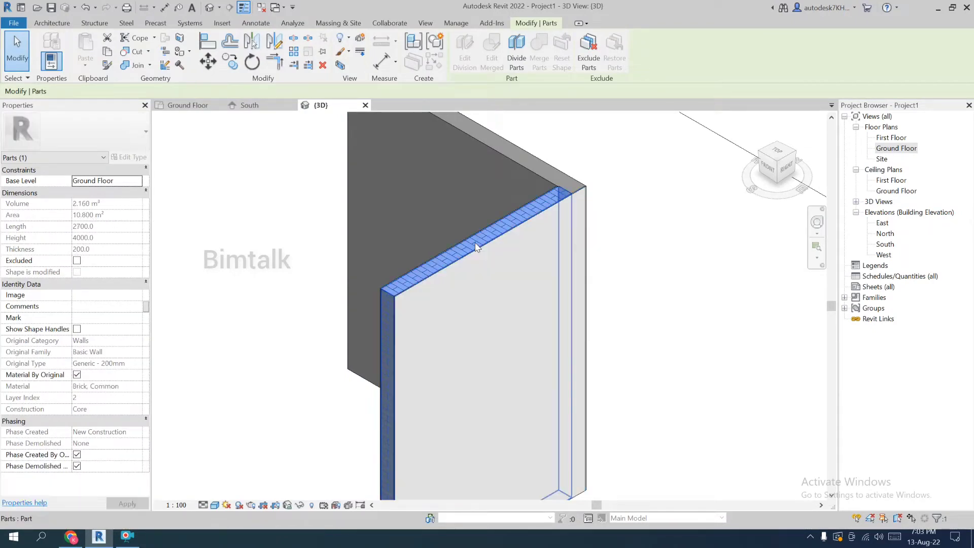
{"action": "key", "text": "Escape"}
{"action": "left_click", "coordinate": [537, 225]}
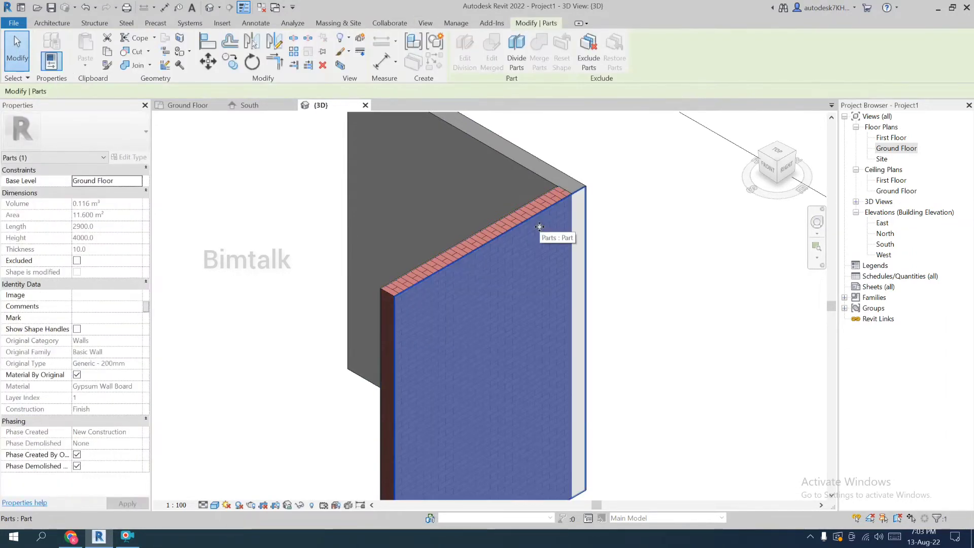
{"action": "left_click", "coordinate": [635, 200]}
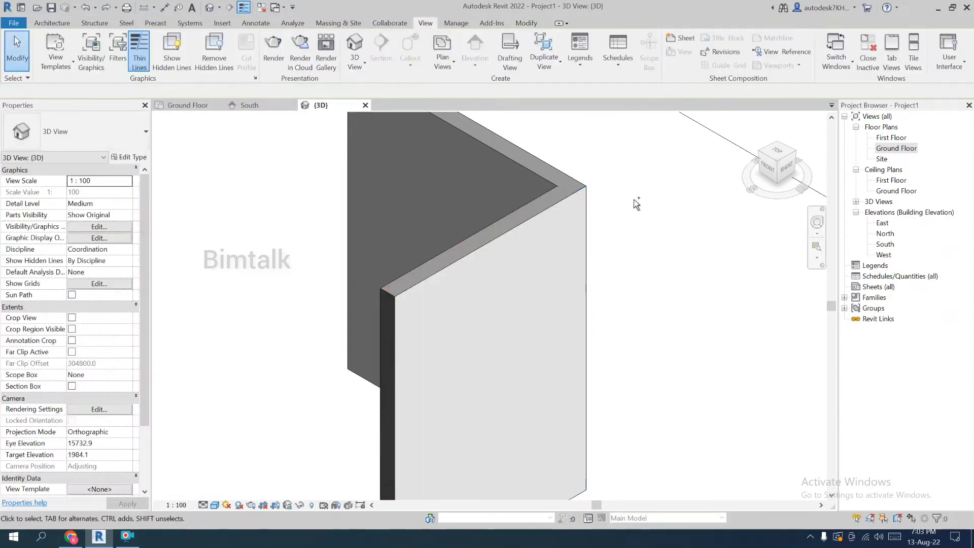
{"action": "left_click", "coordinate": [543, 218]}
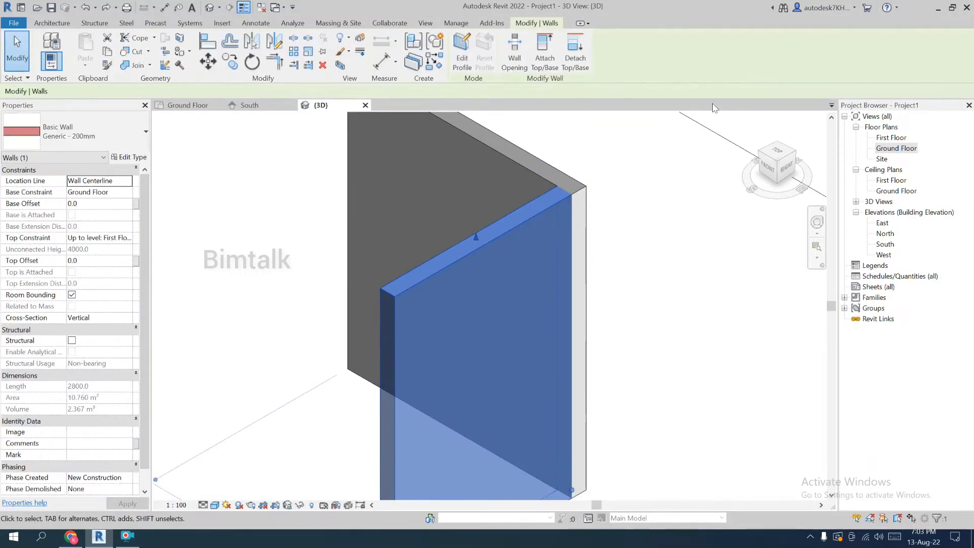
{"action": "left_click", "coordinate": [614, 155]}
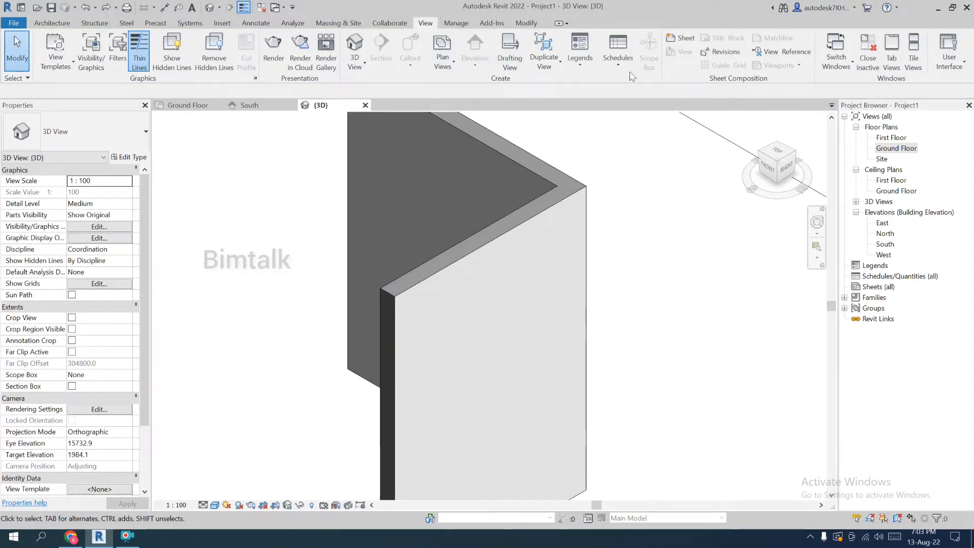
Start a new Material Takeoff schedule with Parts as its category.
{"action": "left_click", "coordinate": [617, 51]}
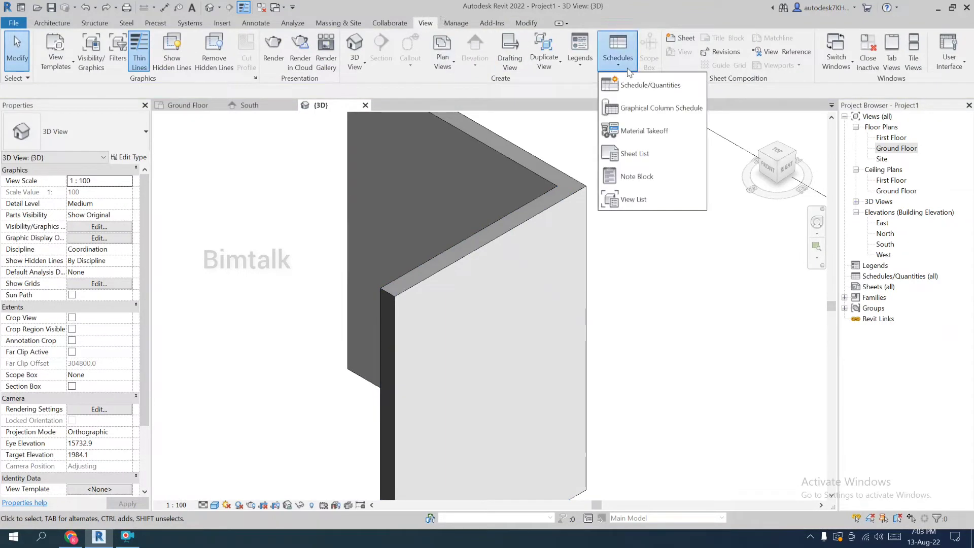
{"action": "left_click", "coordinate": [630, 133]}
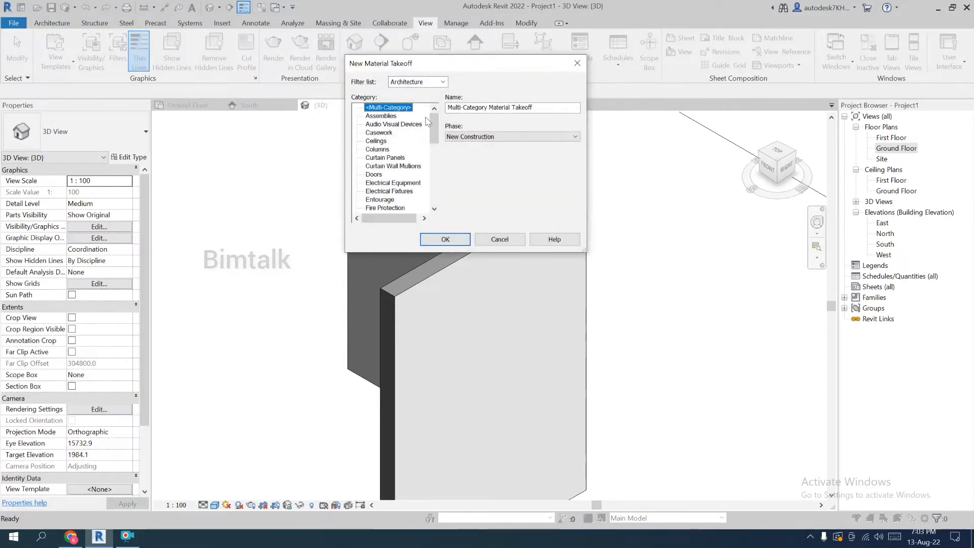
{"action": "left_click_drag", "start_coordinate": [430, 130], "coordinate": [432, 192]}
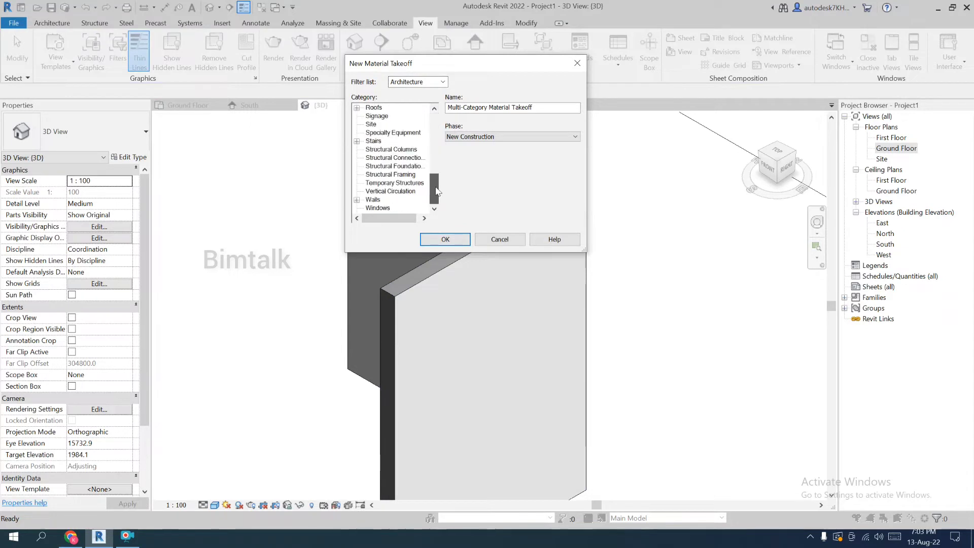
{"action": "left_click", "coordinate": [378, 200]}
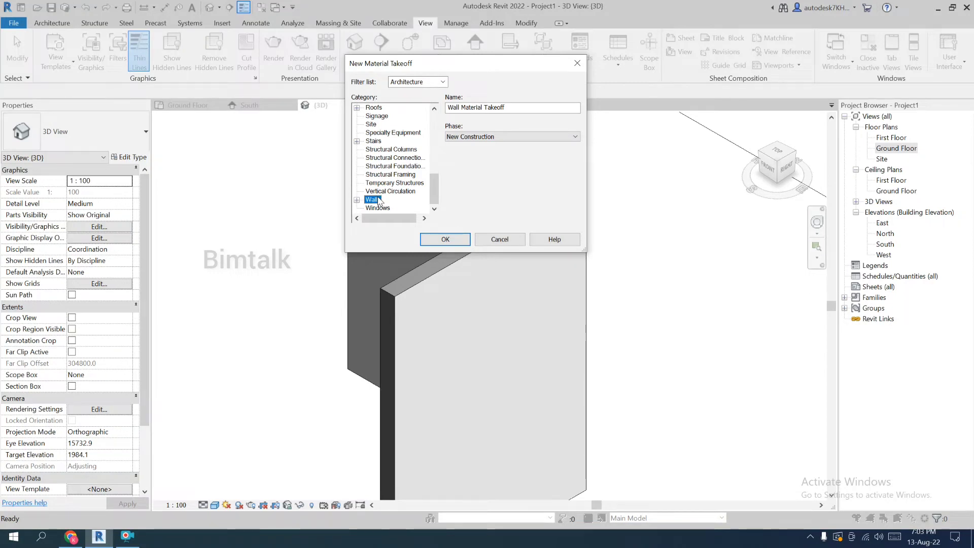
{"action": "scroll", "coordinate": [401, 186], "scroll_direction": "up", "scroll_amount": 2}
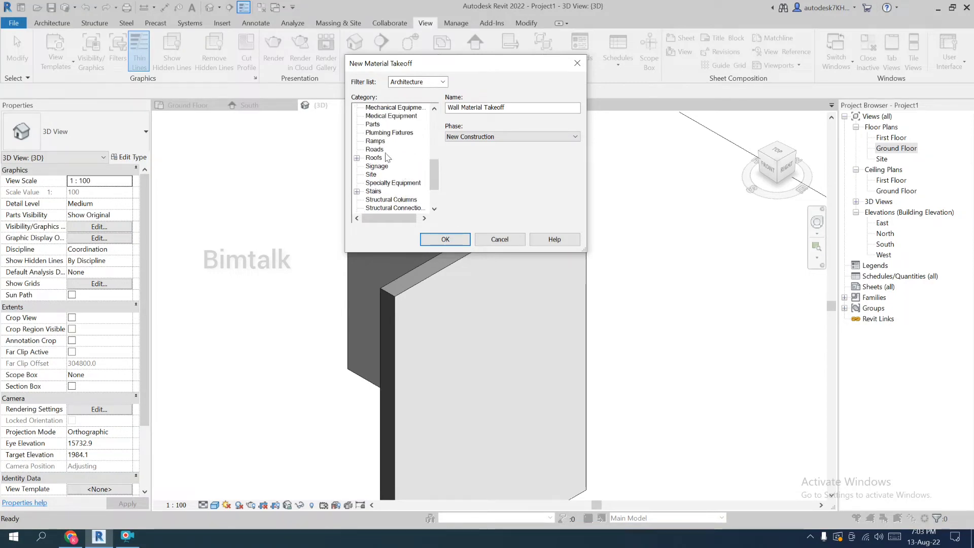
{"action": "left_click", "coordinate": [379, 126]}
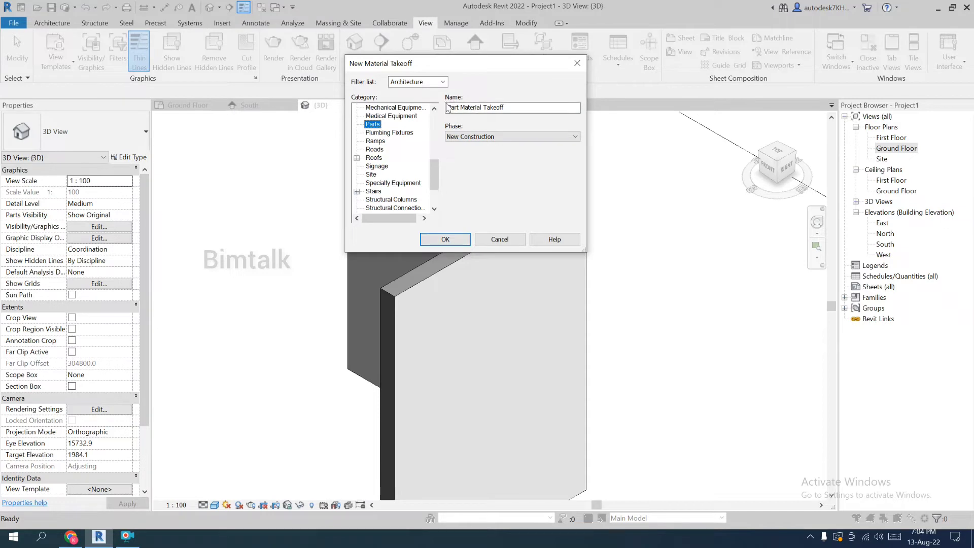
Name it 'Wall Material Takeoff', keep phase New Construction, and confirm.
{"action": "left_click_drag", "start_coordinate": [459, 108], "coordinate": [427, 109]}
{"action": "type", "text": "W"}
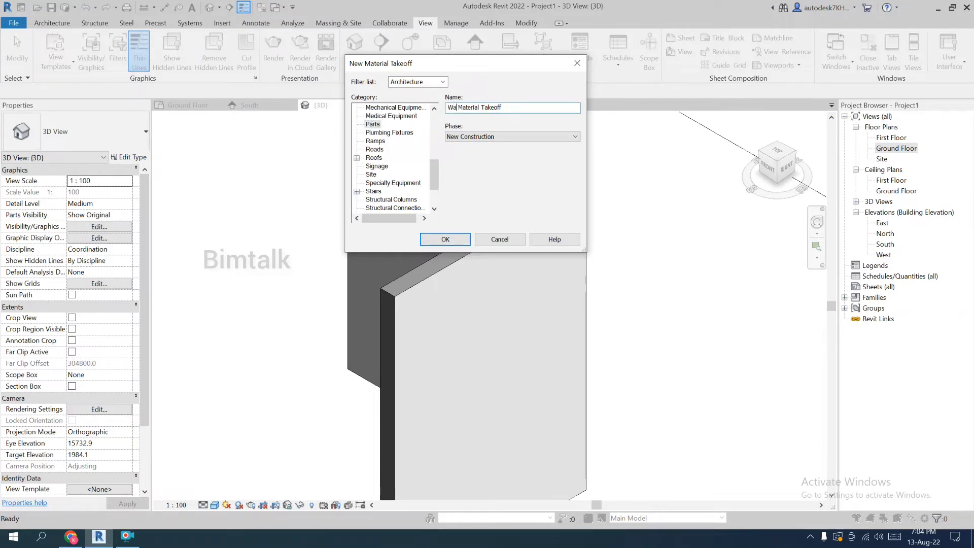
{"action": "type", "text": "all"}
{"action": "left_click", "coordinate": [471, 137]}
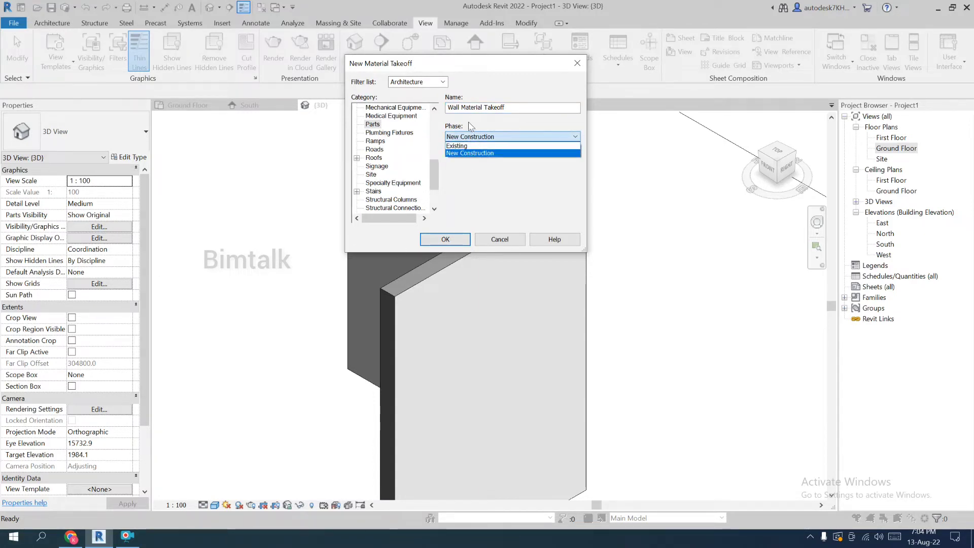
{"action": "left_click", "coordinate": [469, 152]}
{"action": "left_click", "coordinate": [444, 239]}
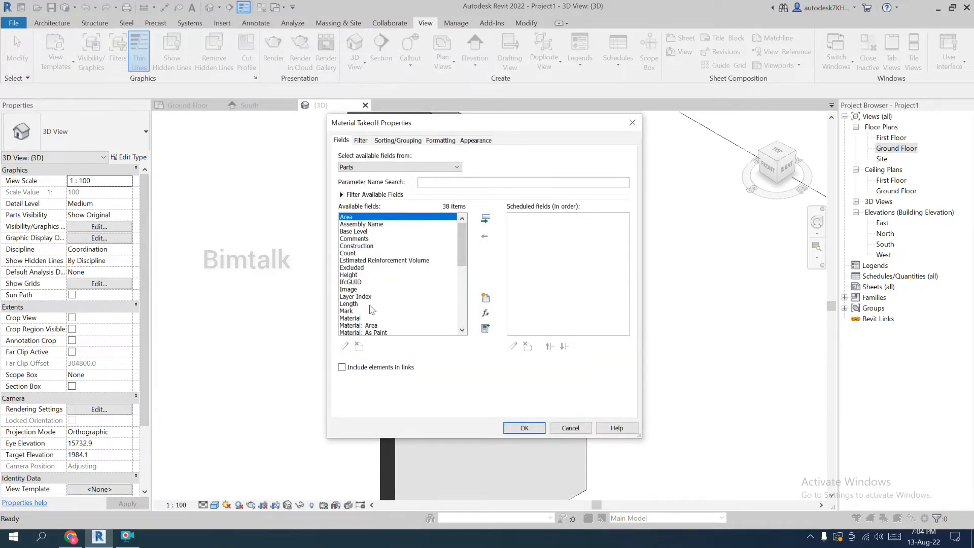
Add Material: Volume and Material: Area to the scheduled fields.
{"action": "scroll", "coordinate": [416, 288], "scroll_direction": "down", "scroll_amount": 3}
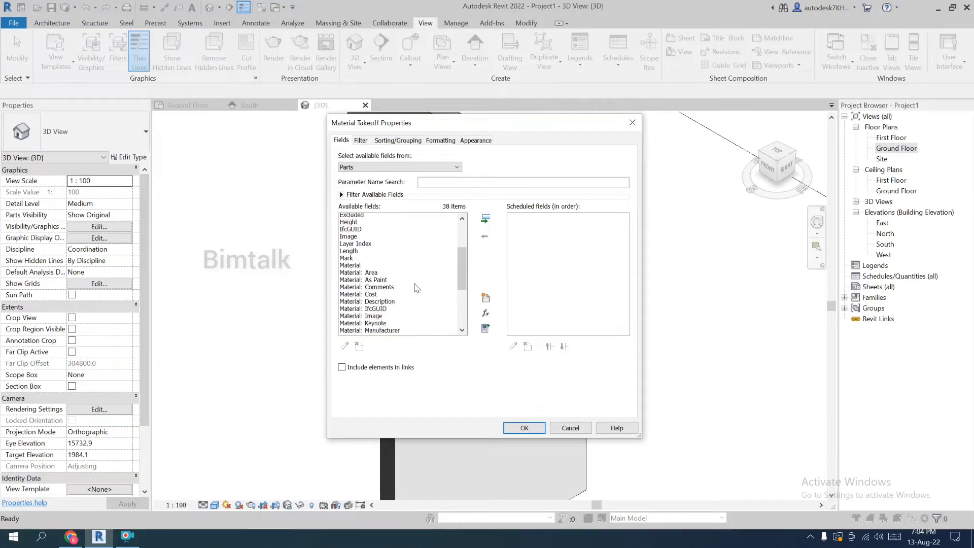
{"action": "scroll", "coordinate": [416, 288], "scroll_direction": "down", "scroll_amount": 5}
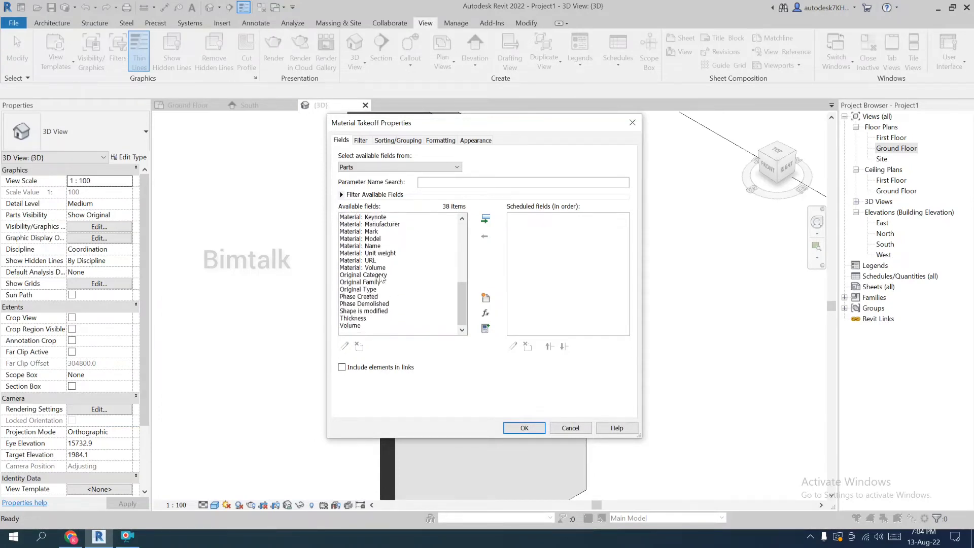
{"action": "left_click", "coordinate": [381, 269]}
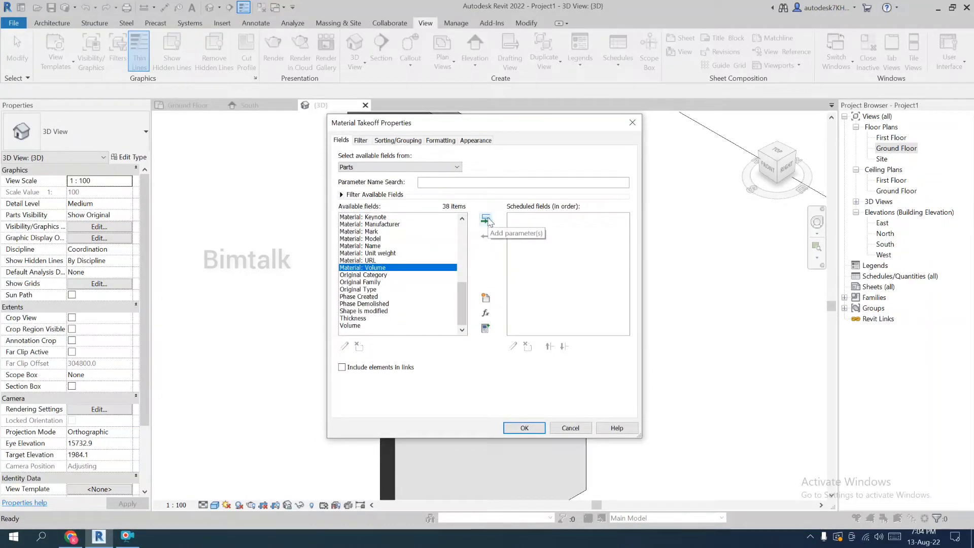
{"action": "left_click", "coordinate": [485, 218]}
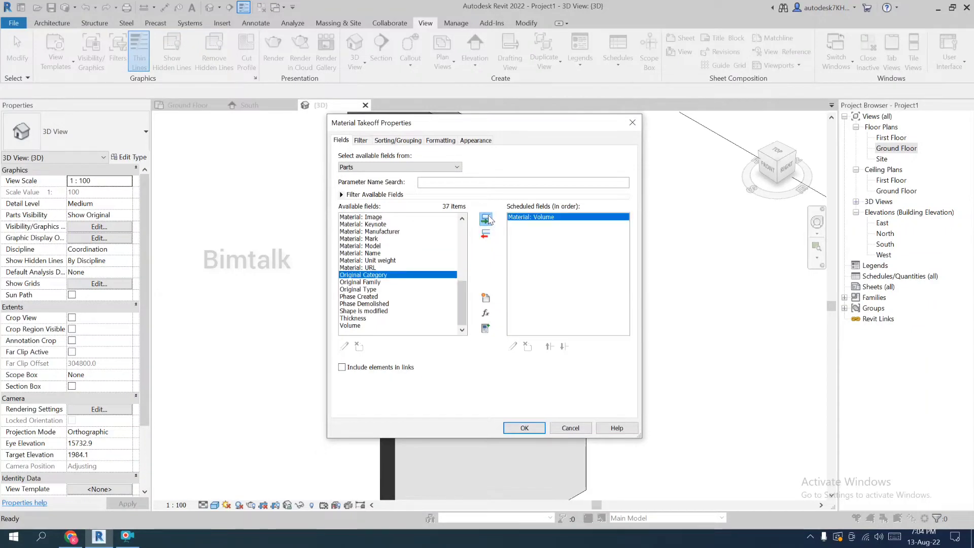
{"action": "scroll", "coordinate": [370, 257], "scroll_direction": "up", "scroll_amount": 2}
{"action": "scroll", "coordinate": [375, 253], "scroll_direction": "up", "scroll_amount": 2}
{"action": "left_click", "coordinate": [377, 262]}
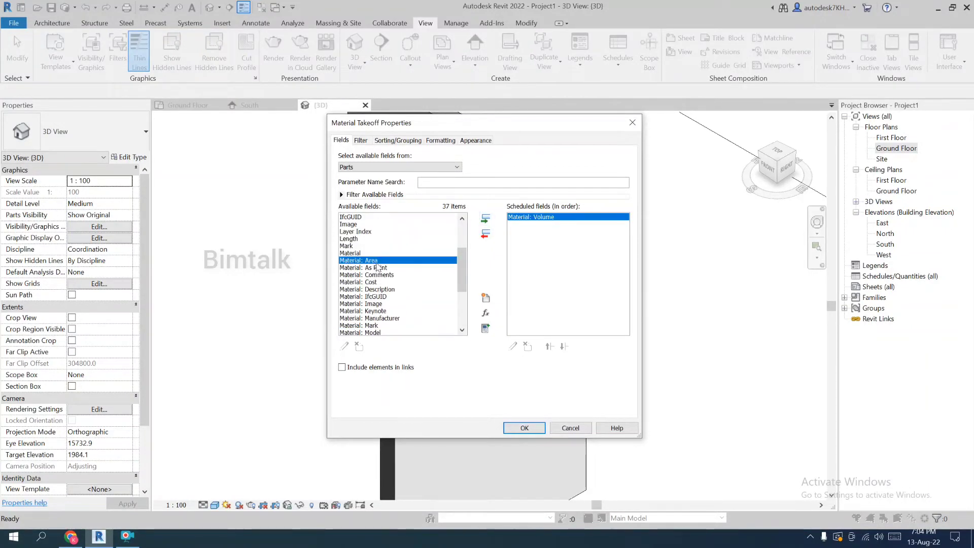
{"action": "left_click", "coordinate": [486, 219]}
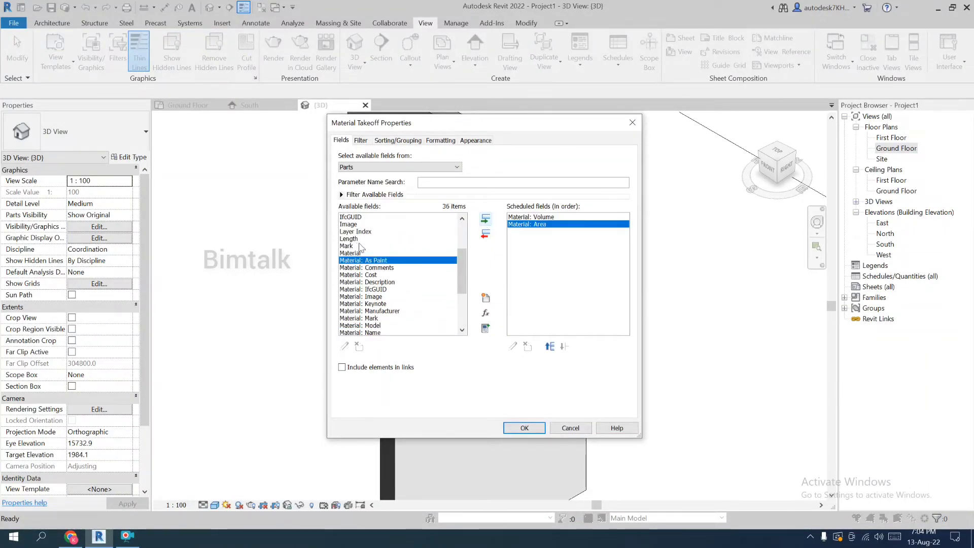
Add the Original Type field and move it earlier in the field order.
{"action": "scroll", "coordinate": [358, 247], "scroll_direction": "up", "scroll_amount": 1}
{"action": "scroll", "coordinate": [361, 244], "scroll_direction": "up", "scroll_amount": 2}
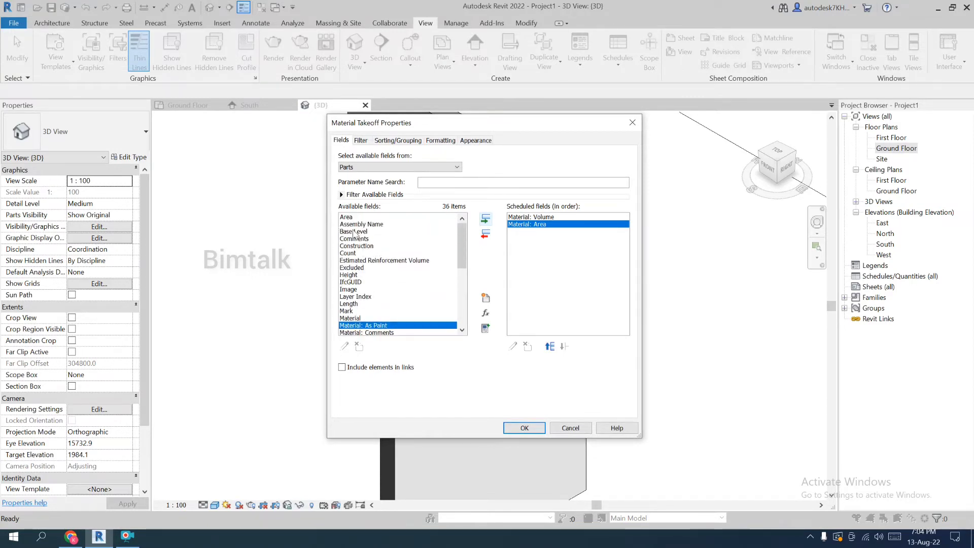
{"action": "scroll", "coordinate": [405, 284], "scroll_direction": "down", "scroll_amount": 6}
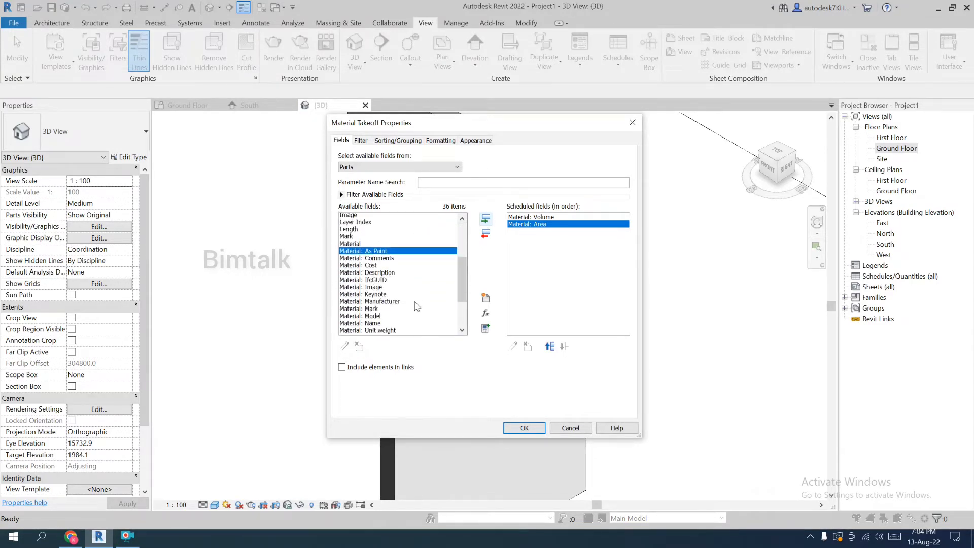
{"action": "scroll", "coordinate": [417, 305], "scroll_direction": "up", "scroll_amount": 4}
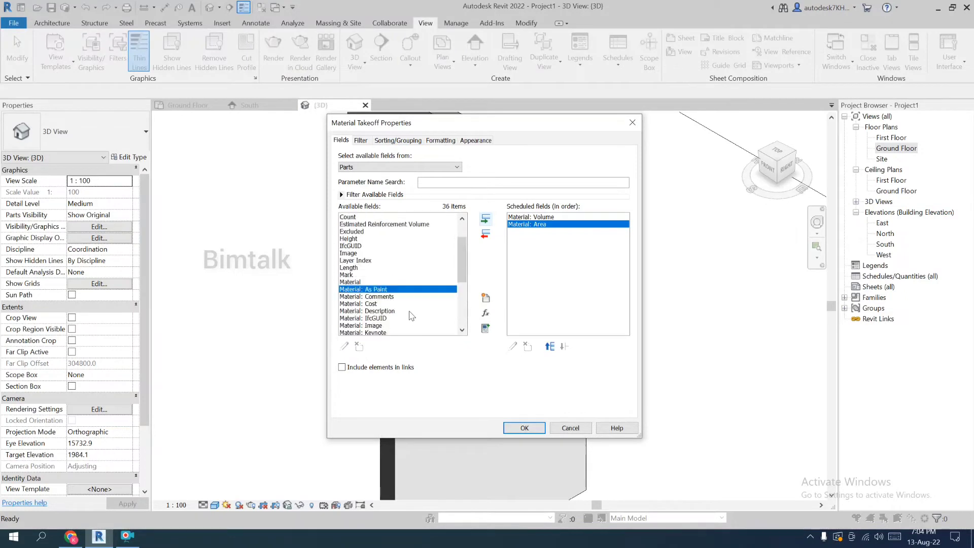
{"action": "scroll", "coordinate": [412, 315], "scroll_direction": "up", "scroll_amount": 1}
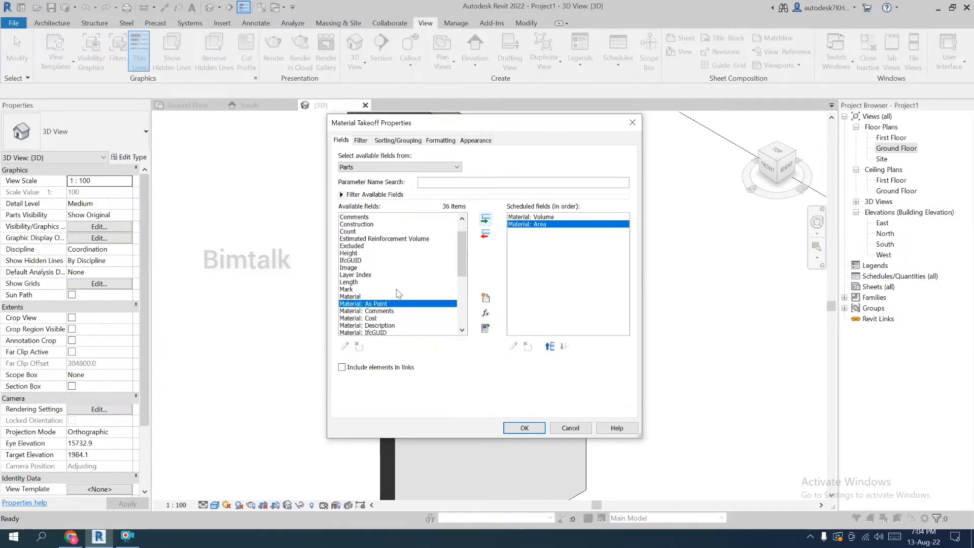
{"action": "left_click", "coordinate": [376, 168]}
{"action": "left_click", "coordinate": [376, 177]}
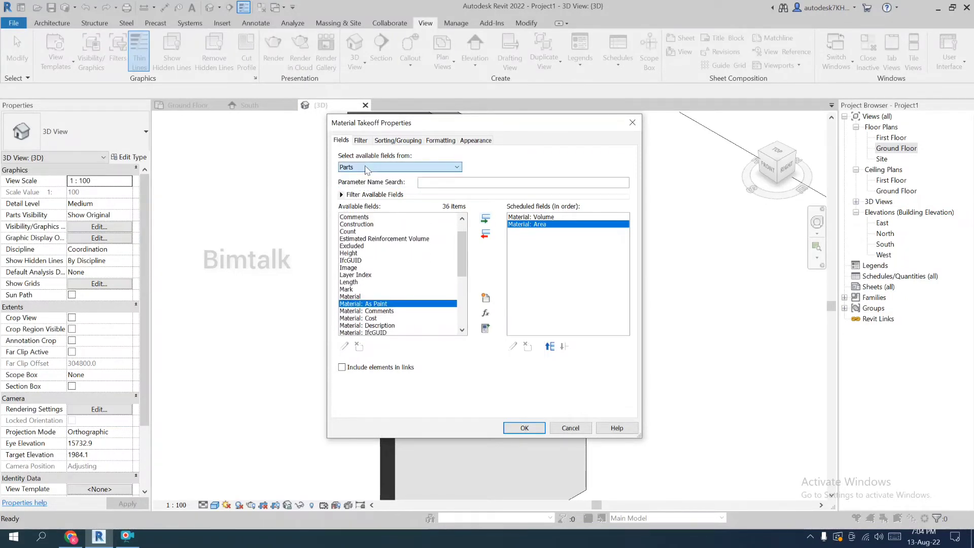
{"action": "left_click", "coordinate": [358, 218]}
{"action": "key", "text": "o"}
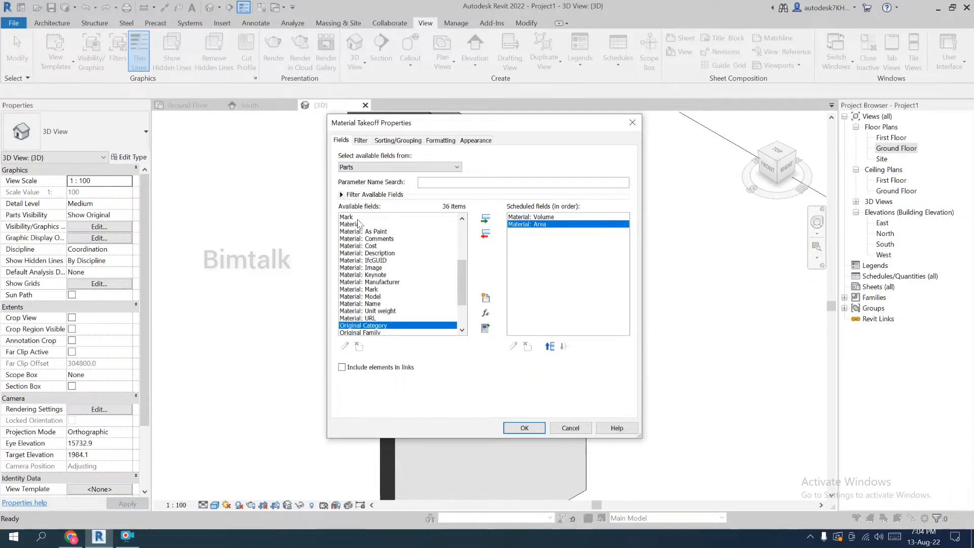
{"action": "scroll", "coordinate": [405, 276], "scroll_direction": "down", "scroll_amount": 2}
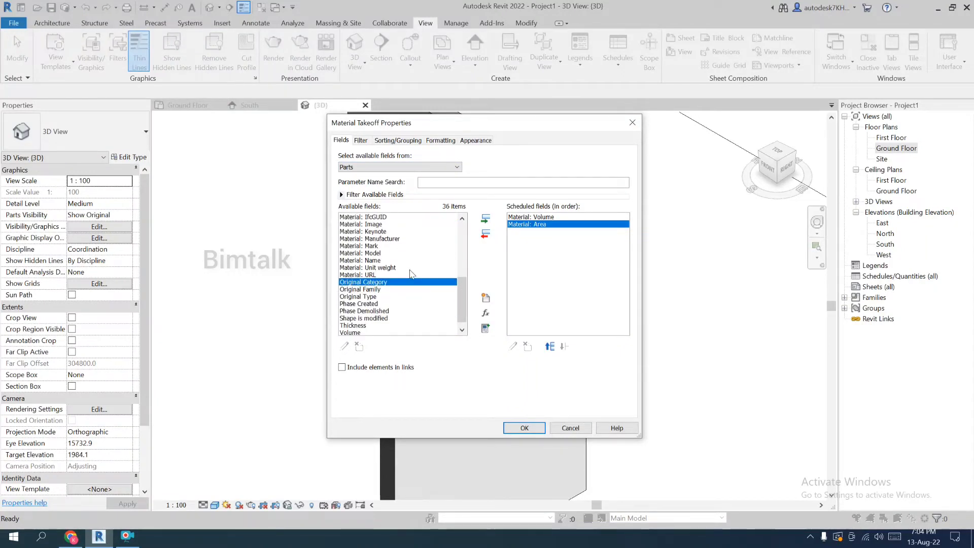
{"action": "left_click", "coordinate": [360, 296]}
{"action": "left_click", "coordinate": [486, 218]}
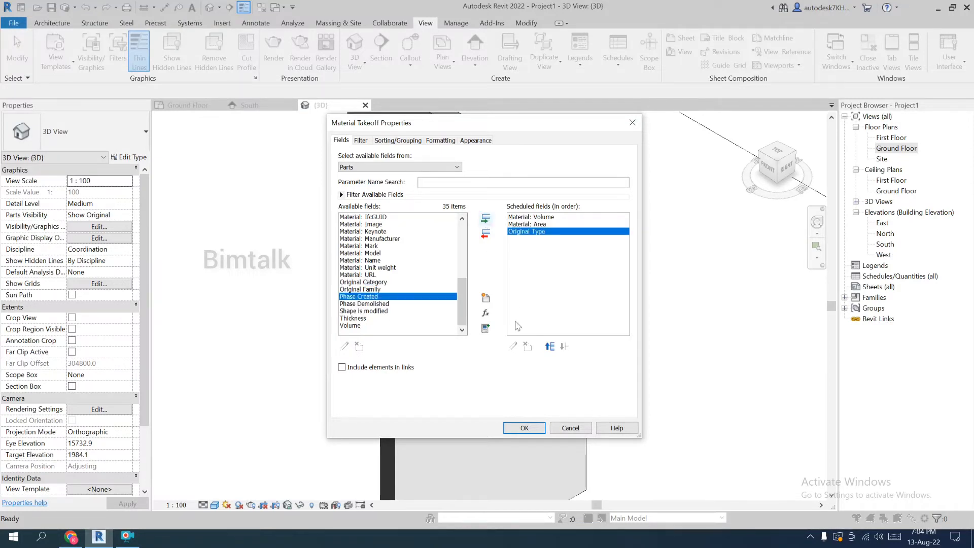
{"action": "left_click", "coordinate": [550, 347]}
{"action": "left_click", "coordinate": [360, 318]}
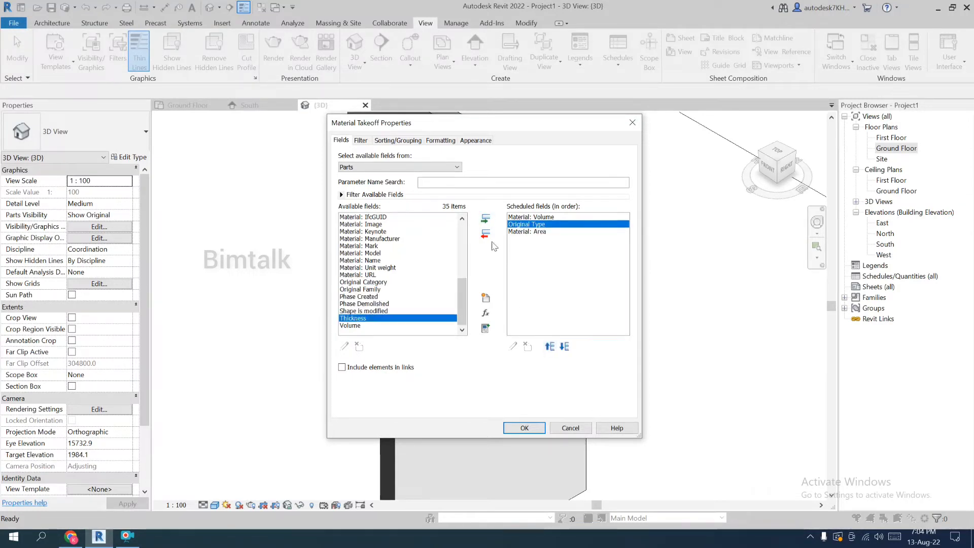
Add the Thickness field to the scheduled fields.
{"action": "left_click", "coordinate": [386, 267]}
{"action": "scroll", "coordinate": [386, 272], "scroll_direction": "up", "scroll_amount": 2}
{"action": "scroll", "coordinate": [386, 271], "scroll_direction": "down", "scroll_amount": 3}
{"action": "left_click", "coordinate": [360, 318]}
{"action": "left_click", "coordinate": [485, 219]}
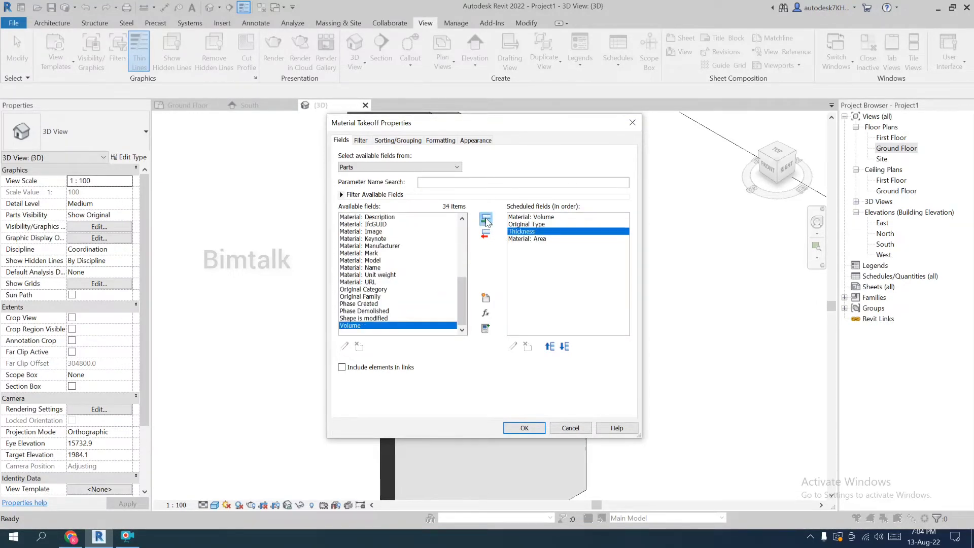
Order fields as Original Type, Material: Area, Material: Volume, Thickness, and confirm.
{"action": "left_click", "coordinate": [537, 217]}
{"action": "left_click", "coordinate": [565, 346]}
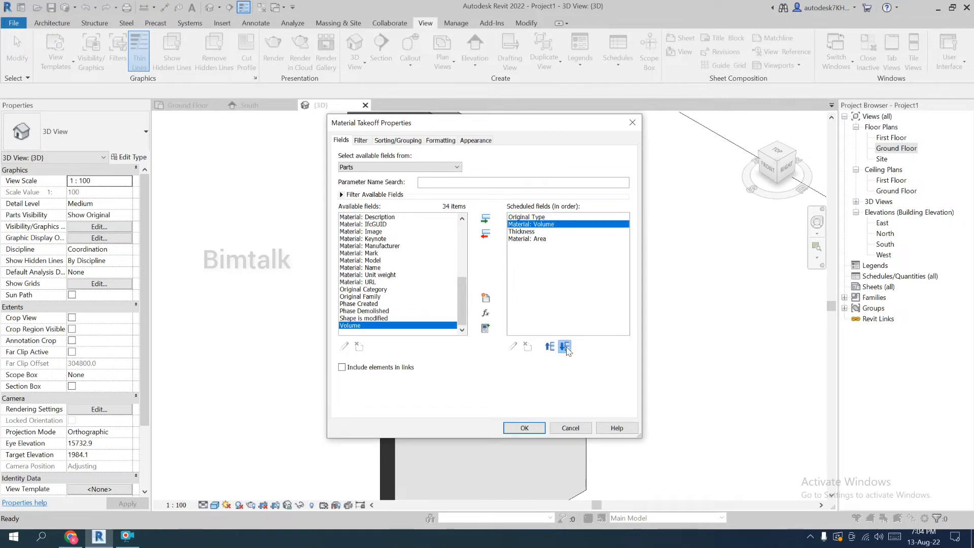
{"action": "left_click", "coordinate": [564, 347]}
{"action": "left_click", "coordinate": [565, 347]}
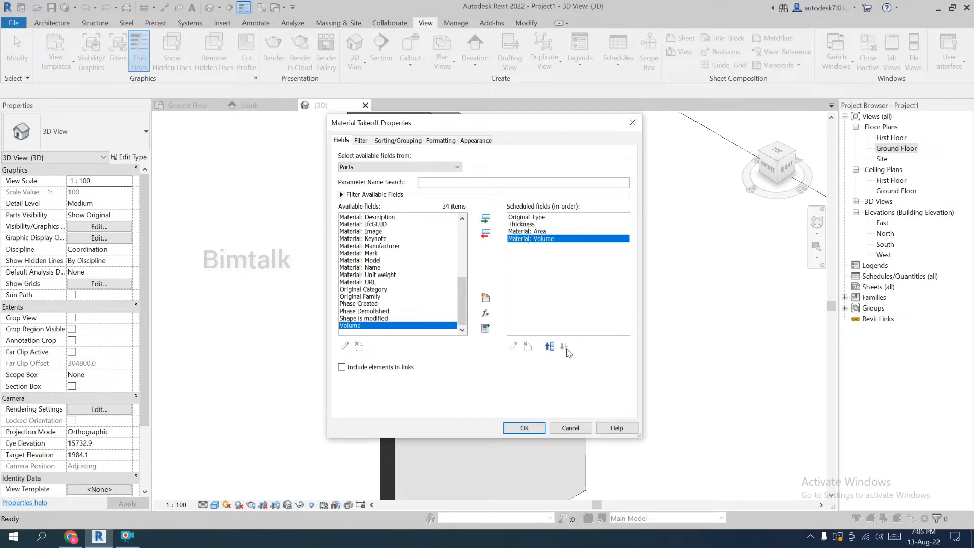
{"action": "left_click", "coordinate": [532, 225]}
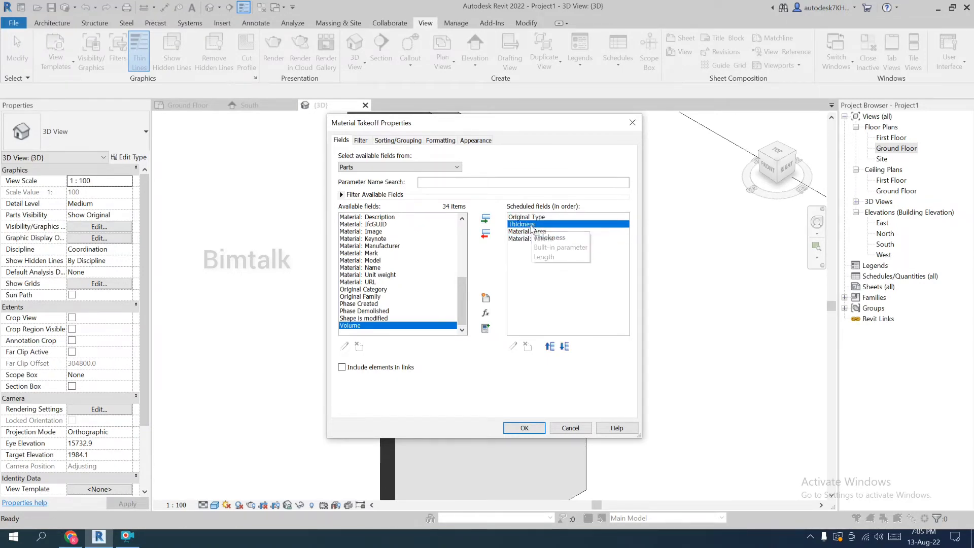
{"action": "left_click", "coordinate": [565, 346]}
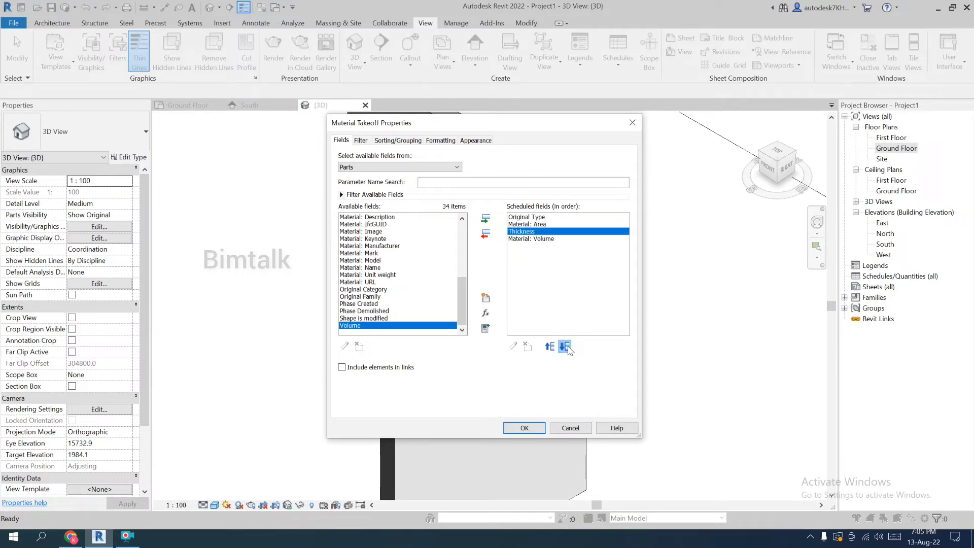
{"action": "left_click", "coordinate": [565, 347]}
{"action": "left_click", "coordinate": [535, 428]}
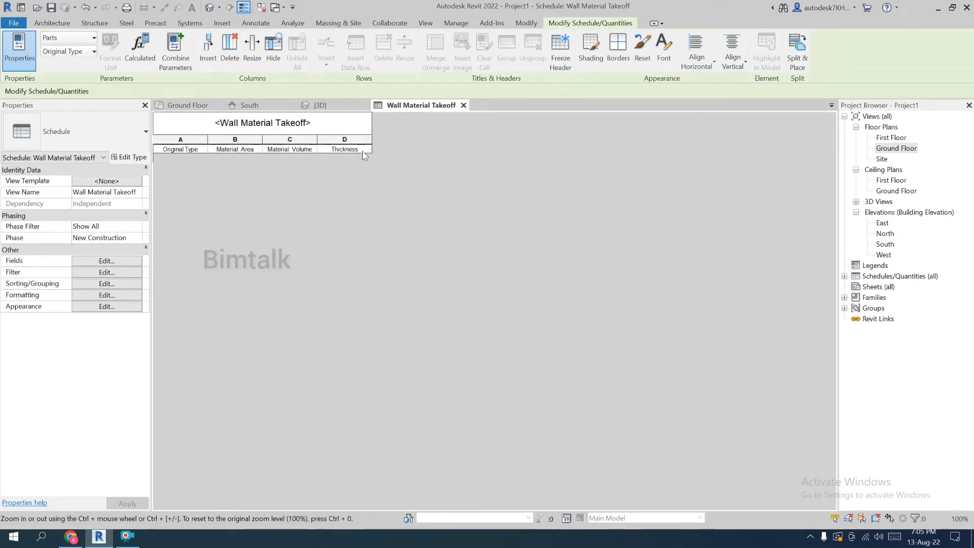
Convert the front and back walls into parts in the {3D} view, then return to the takeoff.
{"action": "left_click", "coordinate": [209, 7]}
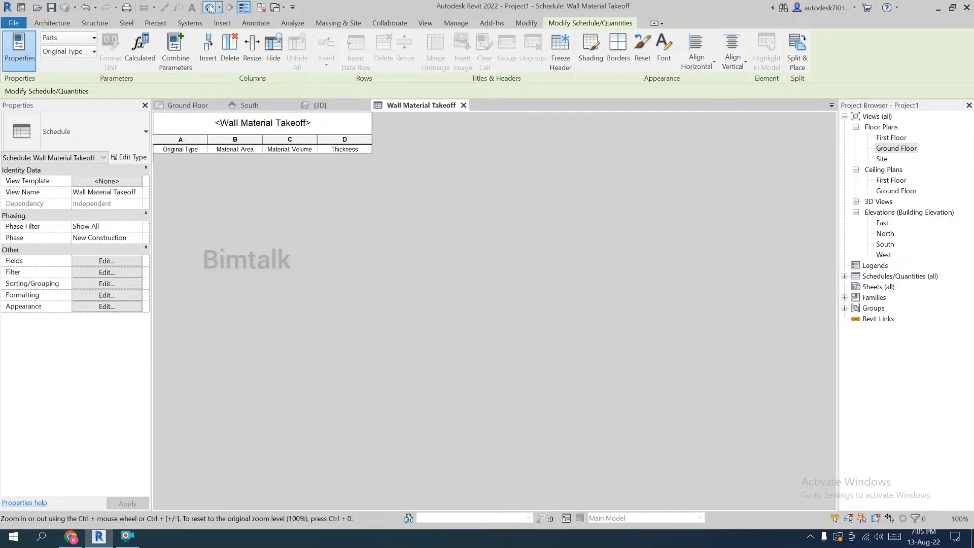
{"action": "left_click", "coordinate": [475, 257]}
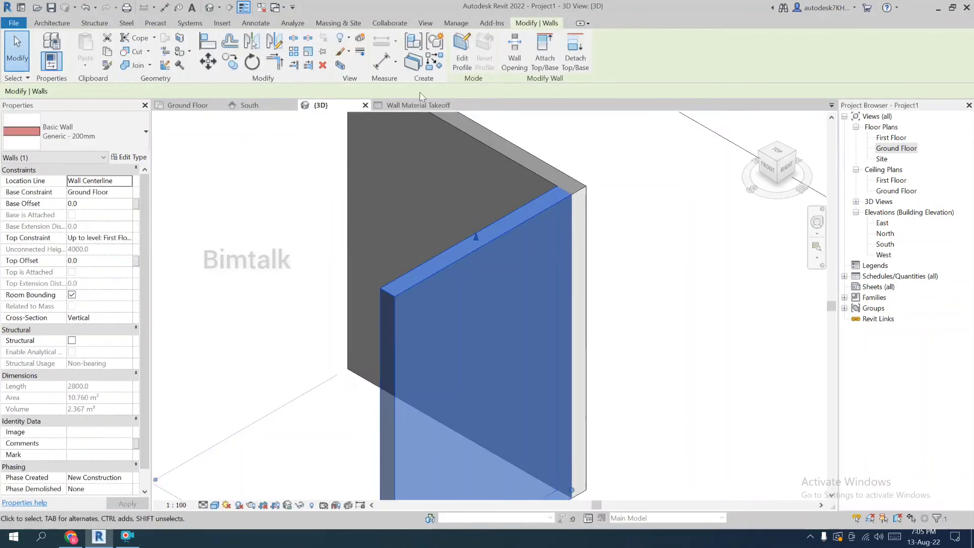
{"action": "left_click", "coordinate": [414, 56]}
{"action": "left_click", "coordinate": [602, 181]}
{"action": "left_click", "coordinate": [549, 168]}
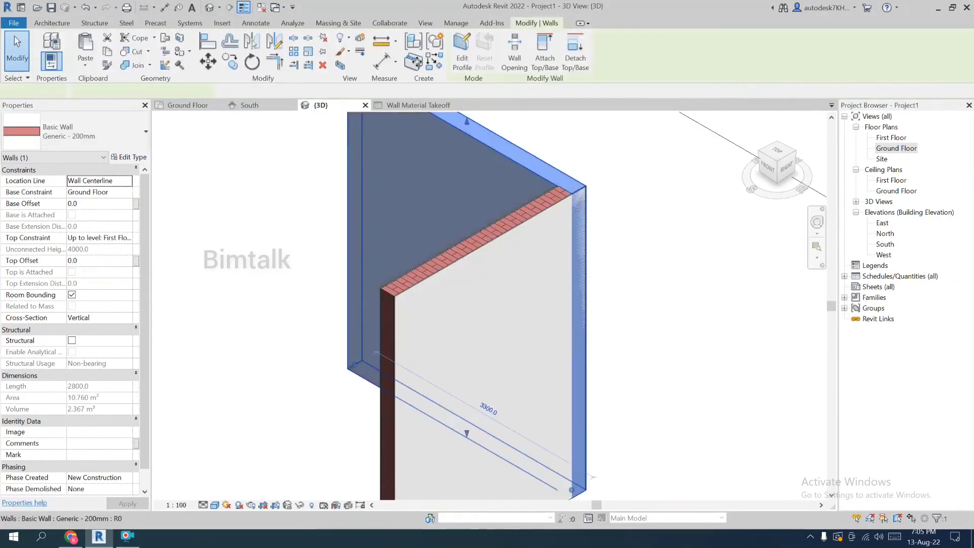
{"action": "left_click", "coordinate": [562, 150]}
{"action": "left_click", "coordinate": [599, 154]}
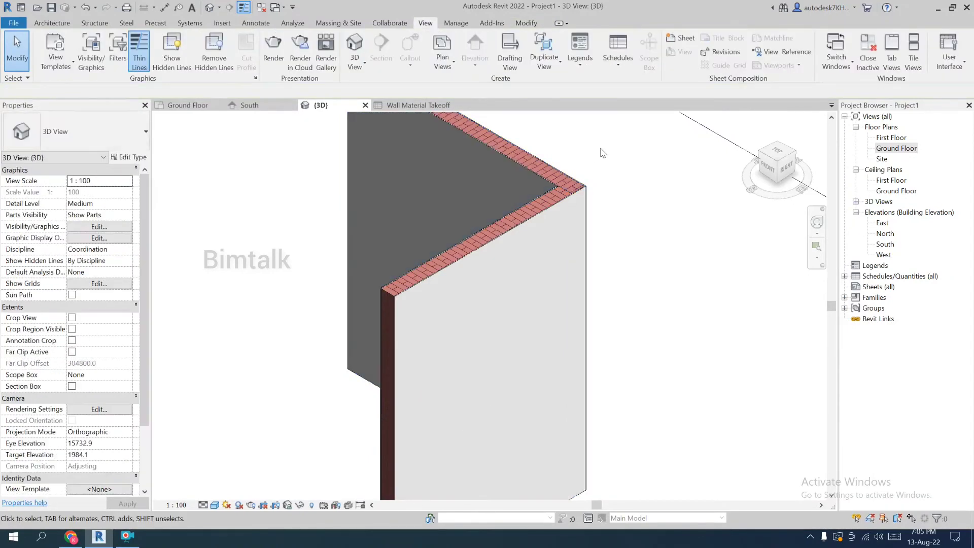
{"action": "left_click", "coordinate": [425, 106]}
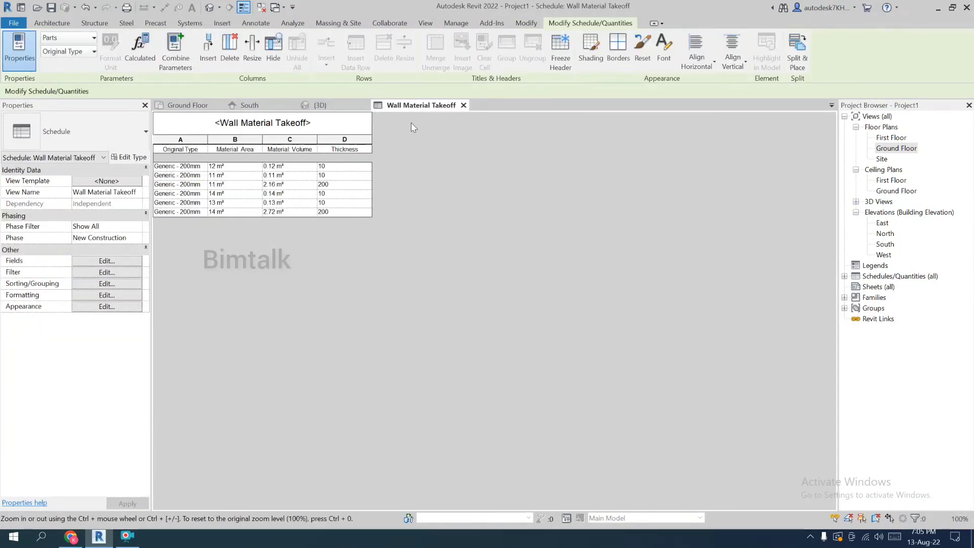
Widen the Original Type column and select the last row's 200 thickness value.
{"action": "left_click_drag", "start_coordinate": [207, 146], "coordinate": [238, 147]}
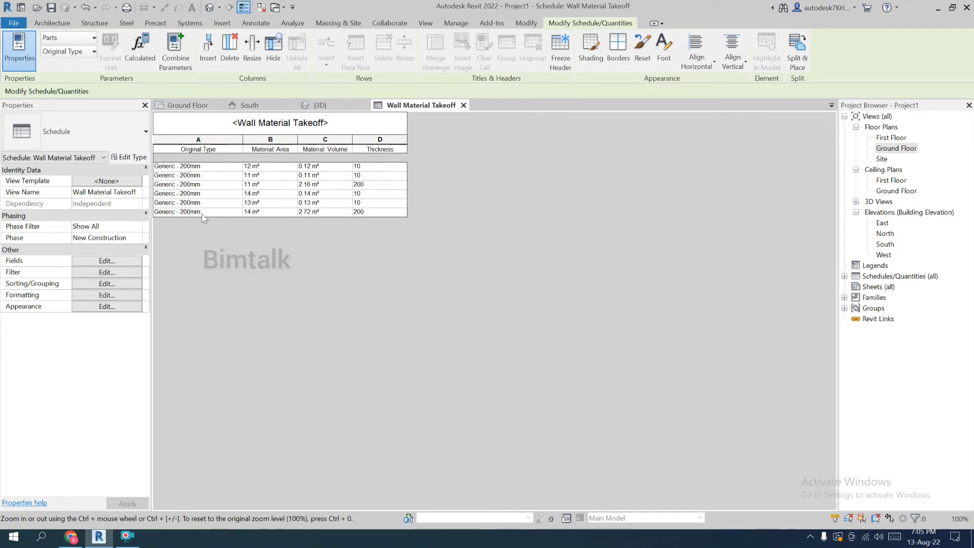
{"action": "left_click", "coordinate": [376, 213]}
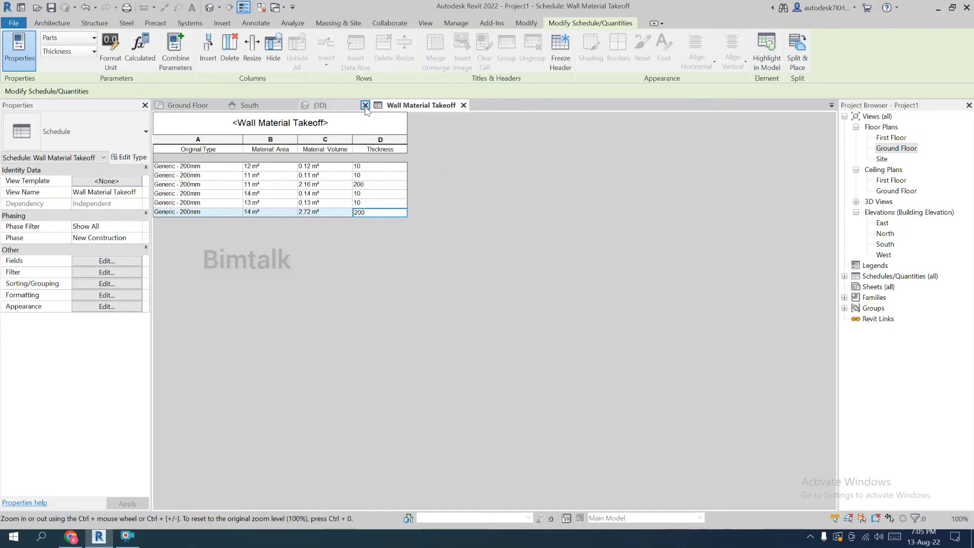
Close the South and Ground Floor views and tile the schedule beside the 3D view.
{"action": "left_click", "coordinate": [292, 106]}
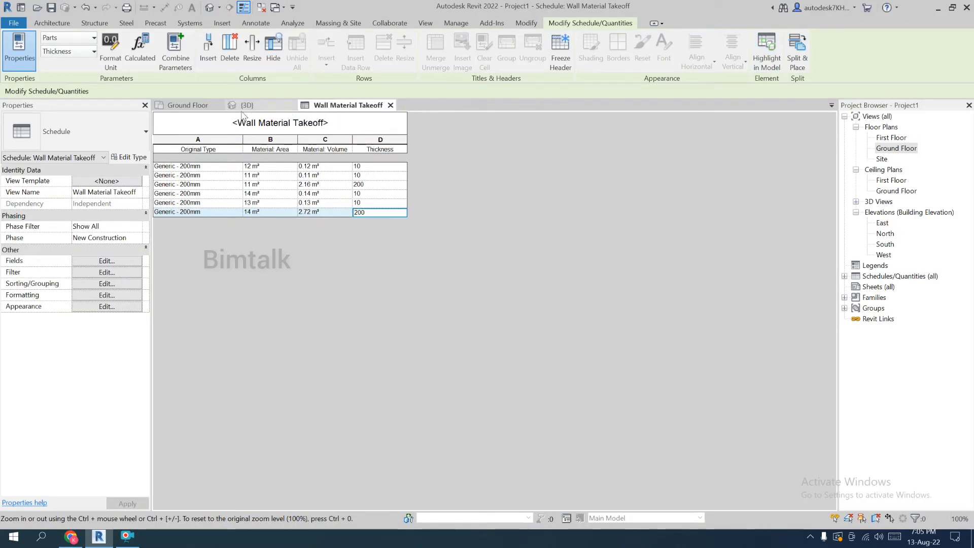
{"action": "left_click", "coordinate": [217, 105]}
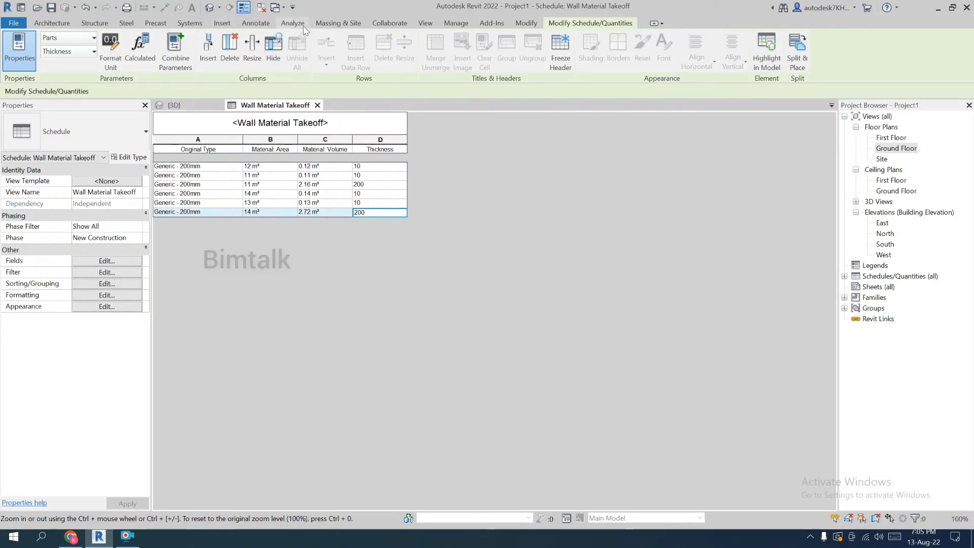
{"action": "left_click", "coordinate": [425, 23]}
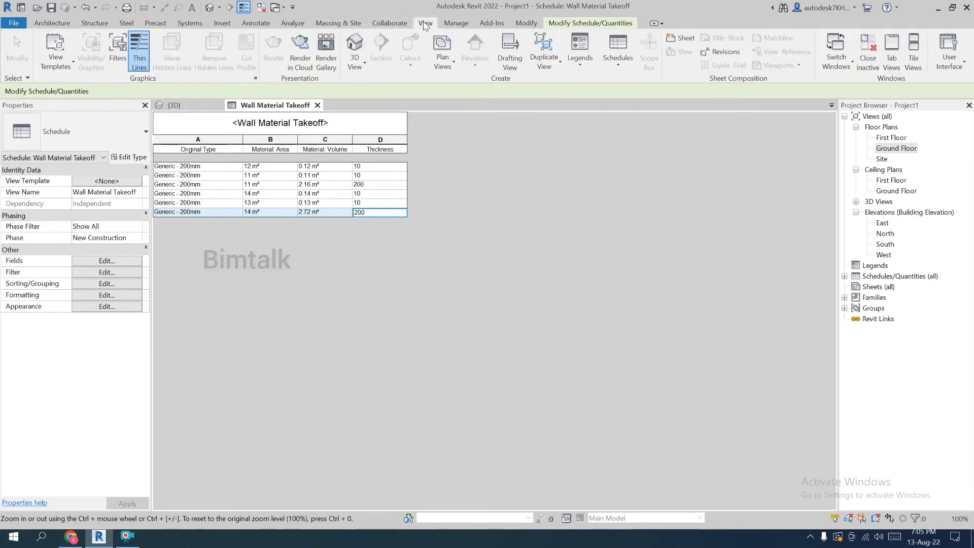
{"action": "left_click", "coordinate": [913, 50]}
Select schedule rows 4 and 3 to highlight their parts in the 3D view.
{"action": "scroll", "coordinate": [569, 282], "scroll_direction": "down", "scroll_amount": 2}
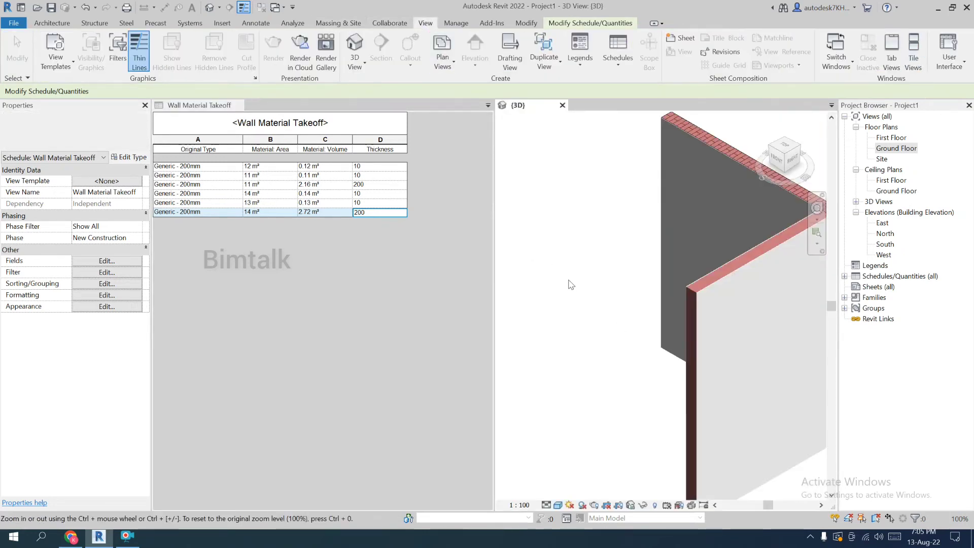
{"action": "left_click", "coordinate": [569, 282]}
{"action": "scroll", "coordinate": [569, 283], "scroll_direction": "down", "scroll_amount": 3}
{"action": "scroll", "coordinate": [610, 247], "scroll_direction": "up", "scroll_amount": 2}
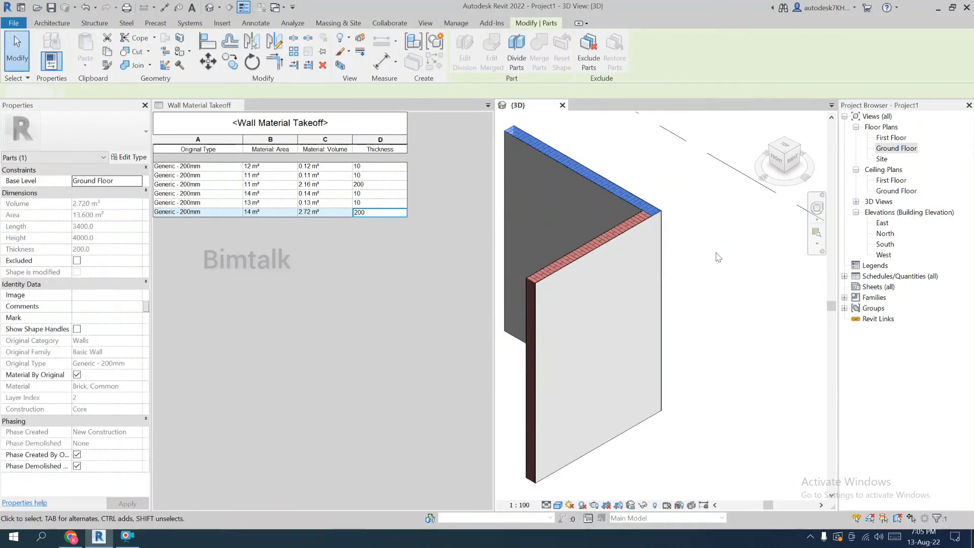
{"action": "left_click", "coordinate": [789, 319]}
{"action": "scroll", "coordinate": [789, 320], "scroll_direction": "up", "scroll_amount": 2}
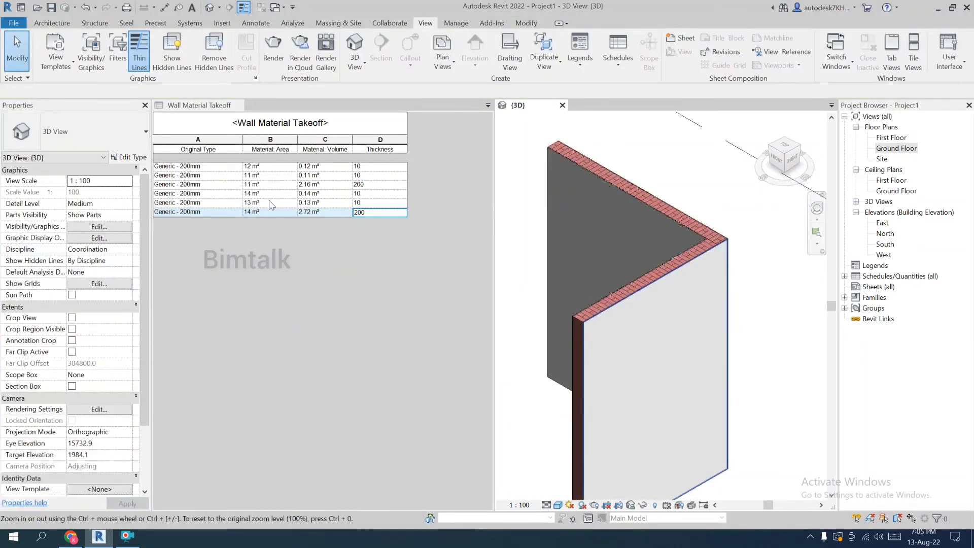
{"action": "left_click", "coordinate": [229, 205]}
{"action": "left_click", "coordinate": [219, 196]}
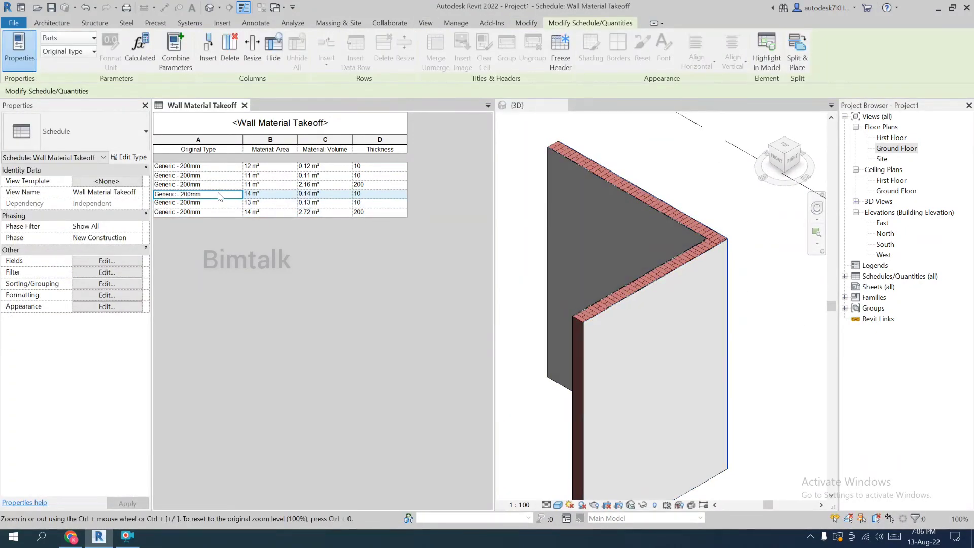
{"action": "left_click", "coordinate": [226, 185]}
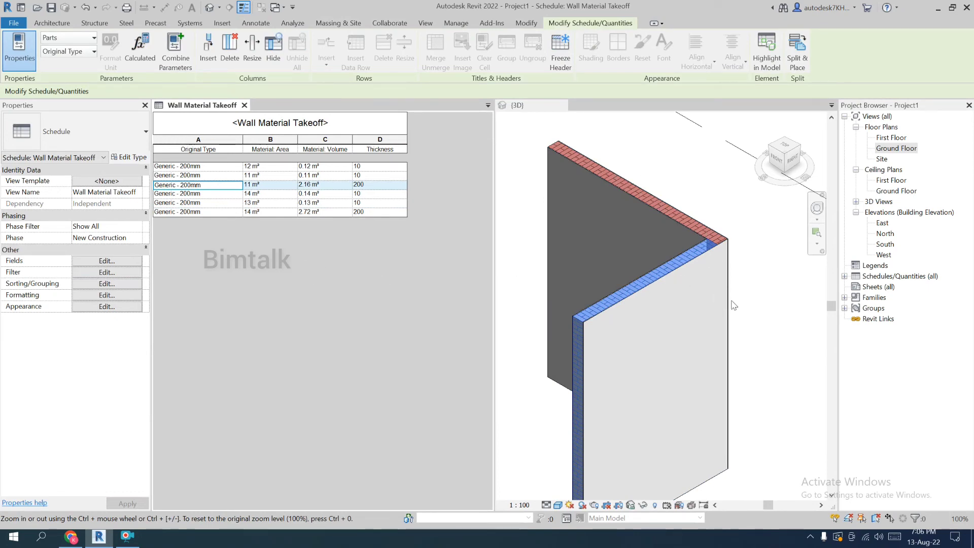
Delete the front wall and its parts, accepting Delete Element(s) in the error dialog.
{"action": "left_click", "coordinate": [658, 281]}
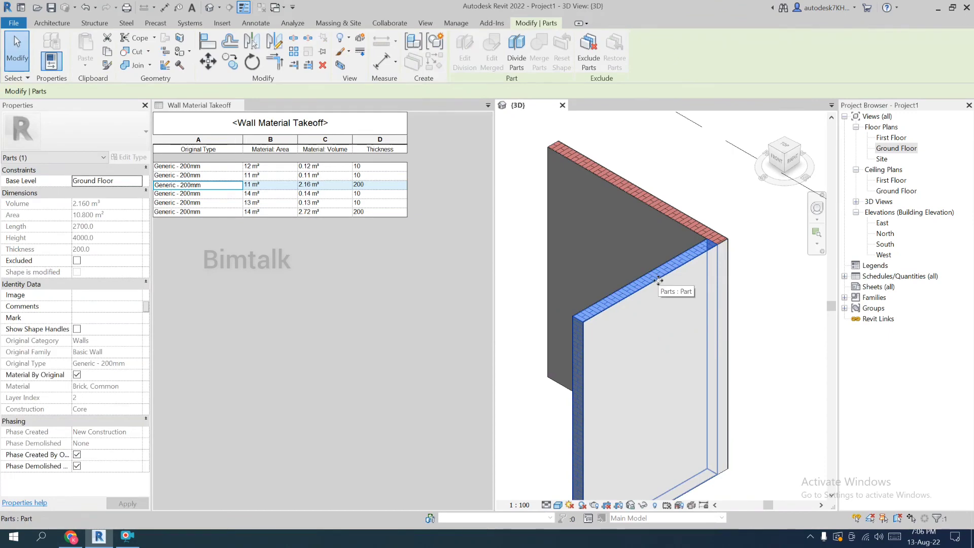
{"action": "key", "text": "Delete"}
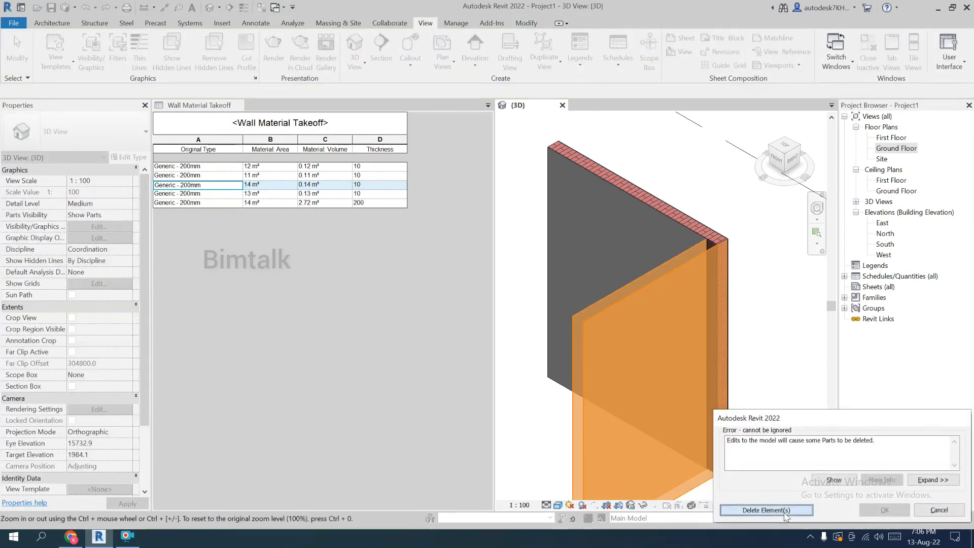
{"action": "left_click", "coordinate": [787, 511]}
{"action": "left_click", "coordinate": [642, 288]}
{"action": "key", "text": "Delete"}
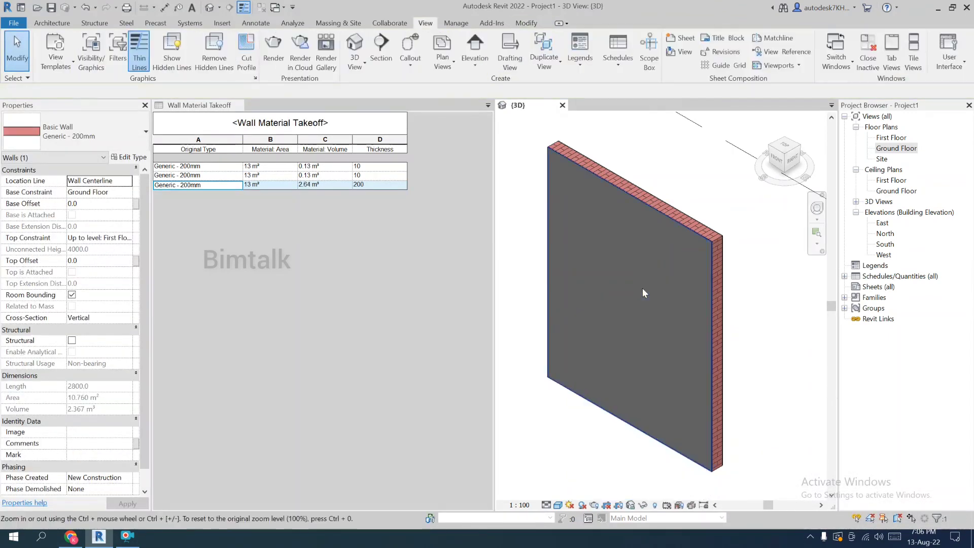